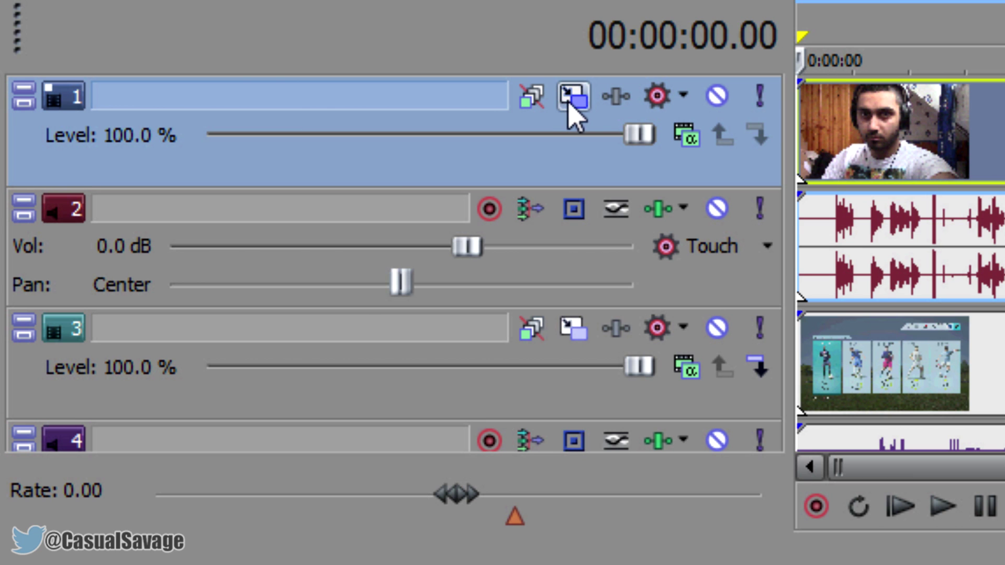
# Shrink track 1's facecam to about 597×336 in the top-right corner with Track Motion
pyautogui.click(569, 105)
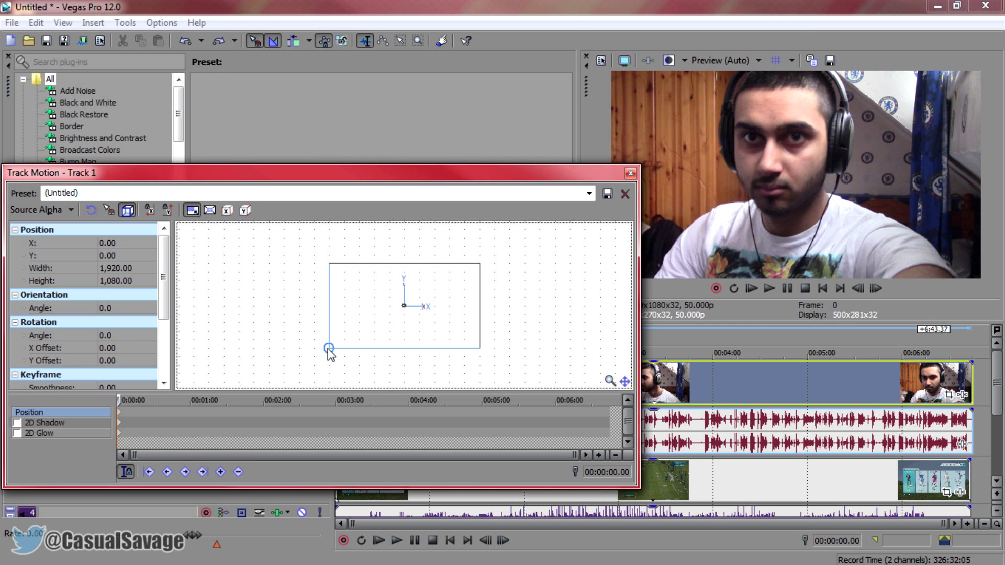
pyautogui.moveTo(328, 348); pyautogui.dragTo(434, 293)
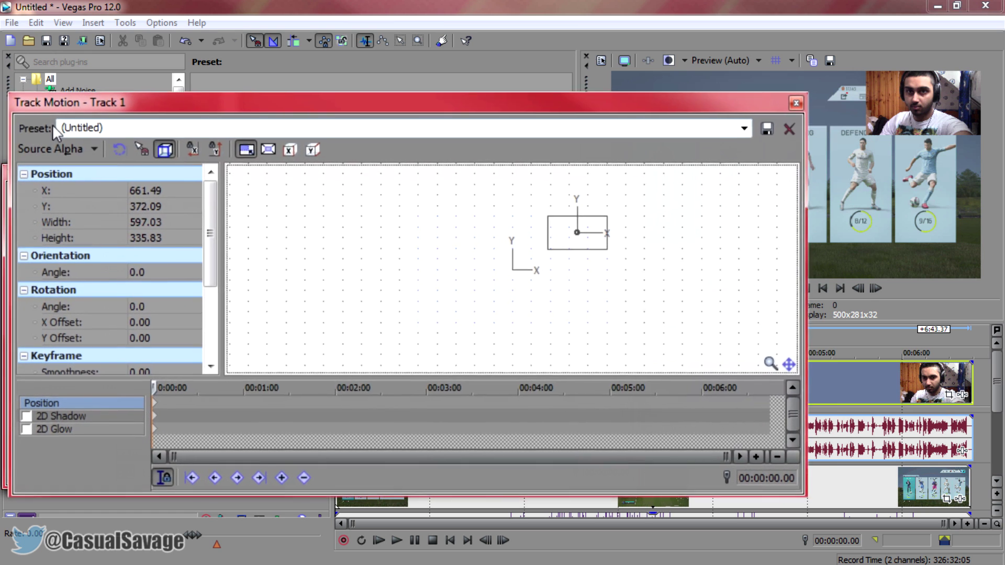
# Save the facecam position as the preset 'Facecam tut' and confirm it appears in the list
pyautogui.doubleClick(103, 106)
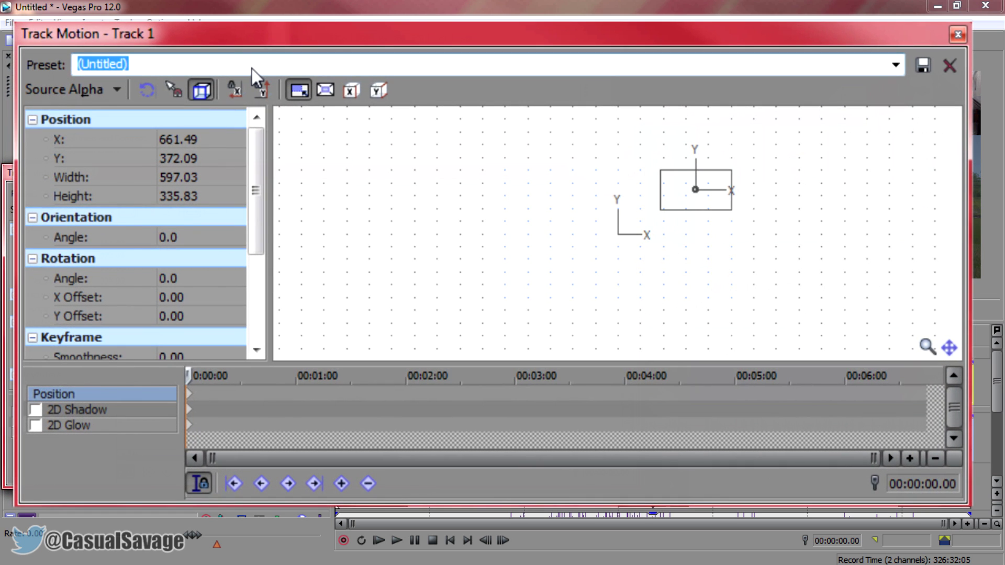
pyautogui.write('Facecam tut')
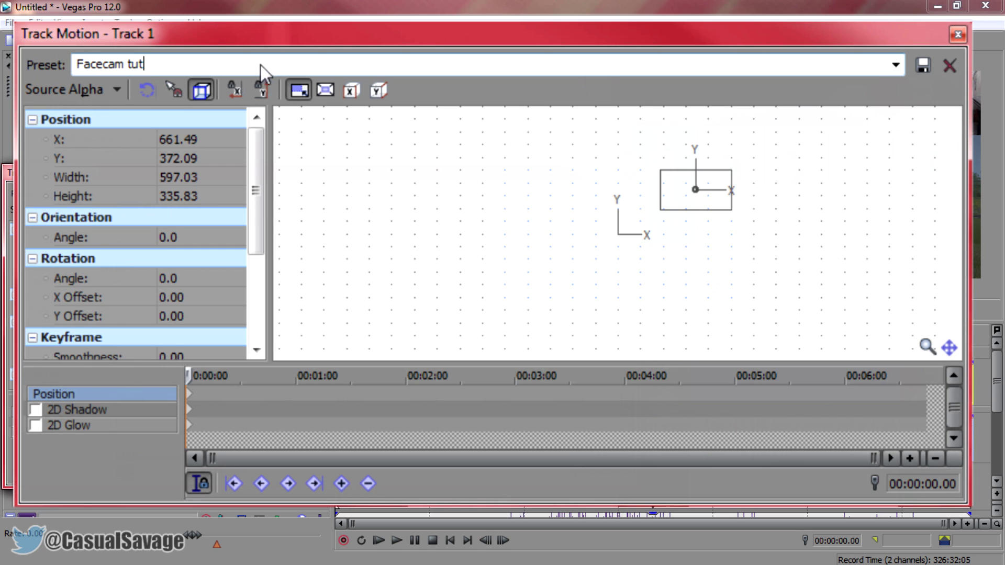
pyautogui.click(922, 69)
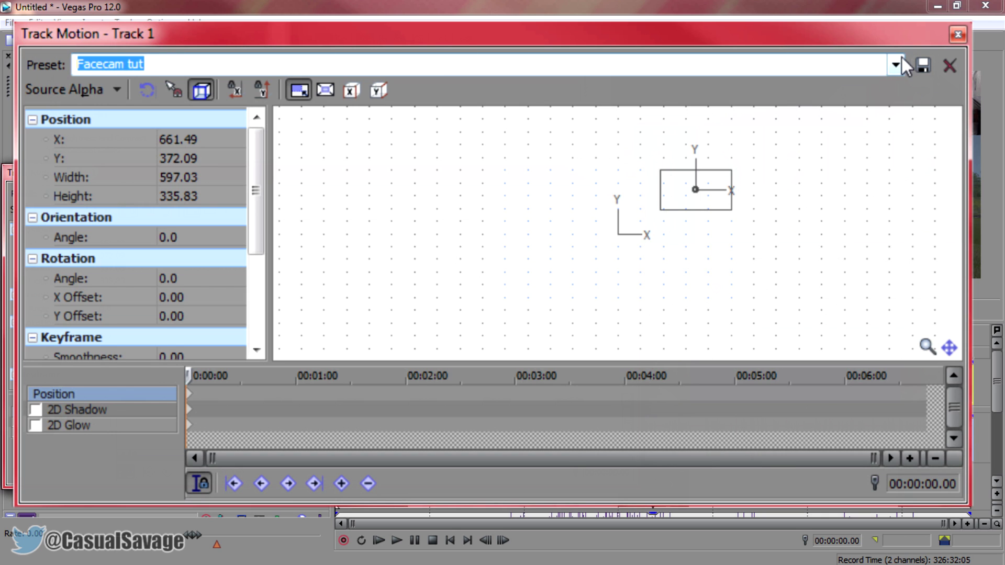
pyautogui.click(896, 65)
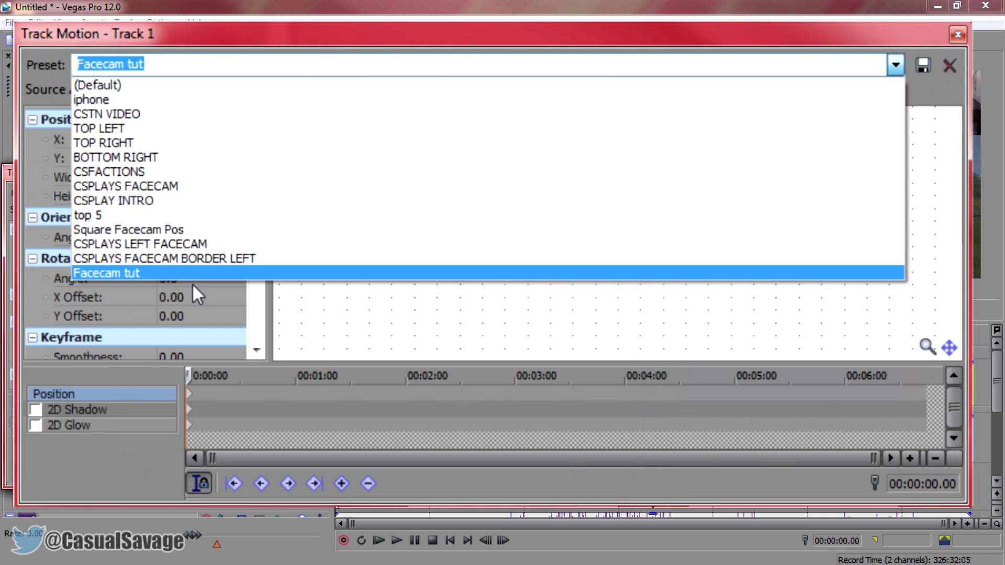
pyautogui.click(134, 279)
pyautogui.click(716, 198)
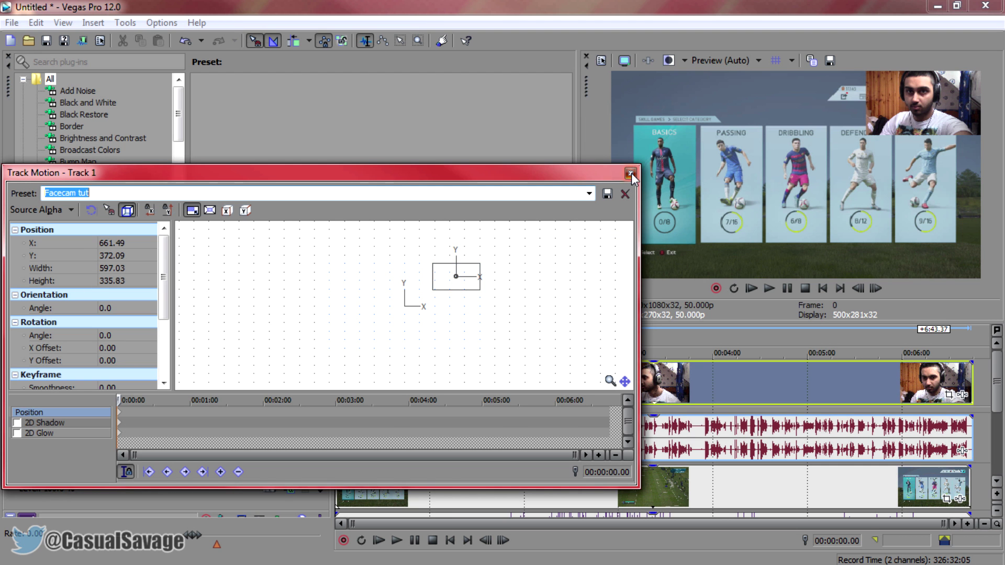
# Add the Sony Border effect to the facecam clip's Event FX chain
pyautogui.click(631, 174)
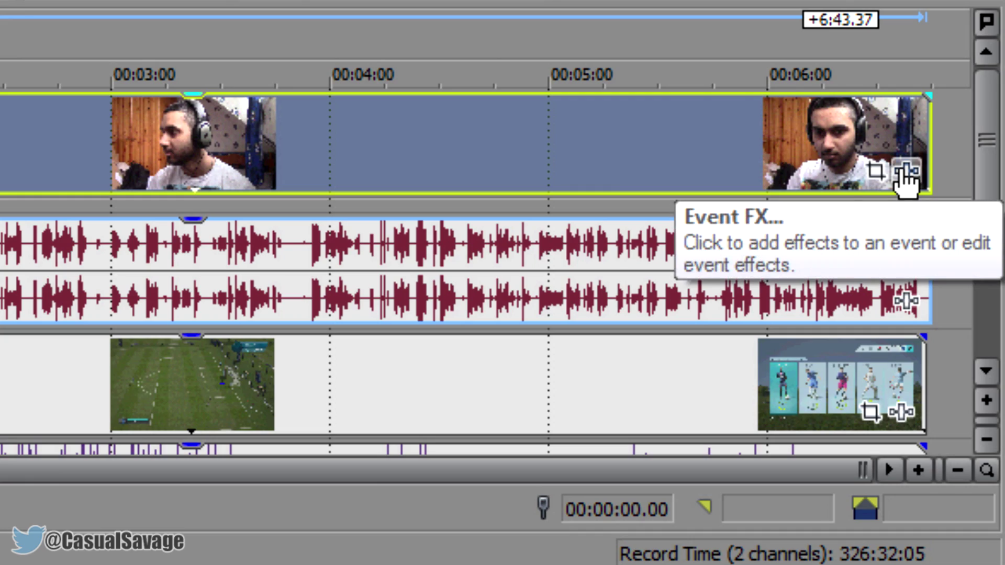
pyautogui.click(905, 171)
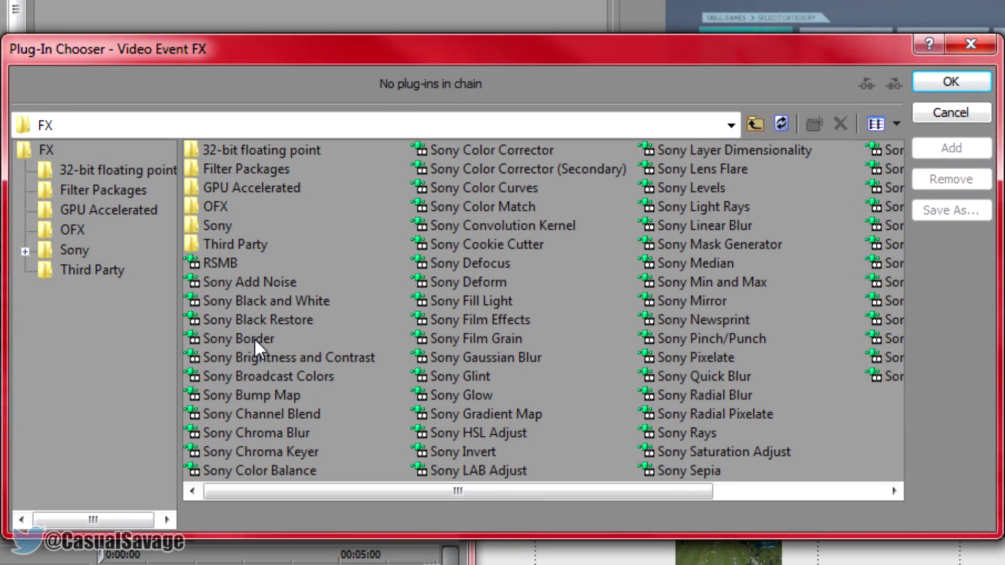
pyautogui.click(254, 338)
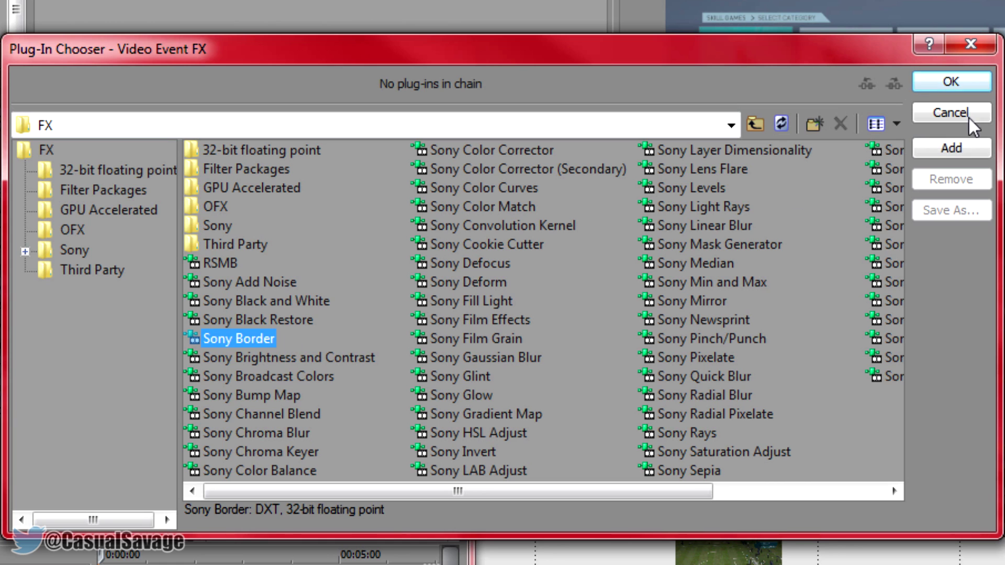
pyautogui.click(974, 147)
pyautogui.click(949, 79)
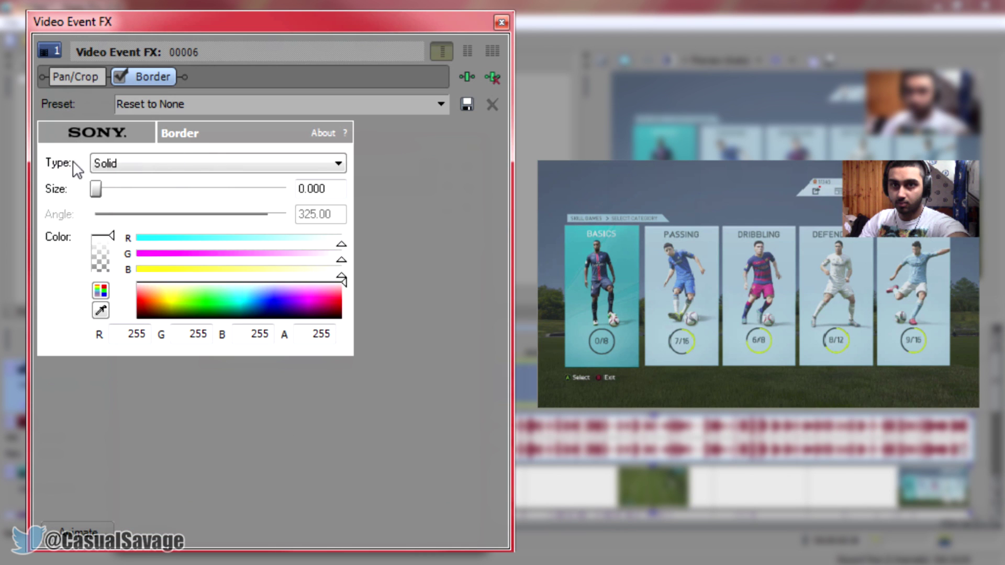
# Try a Blurred border, then set it to Beveled with size 0.015
pyautogui.click(154, 164)
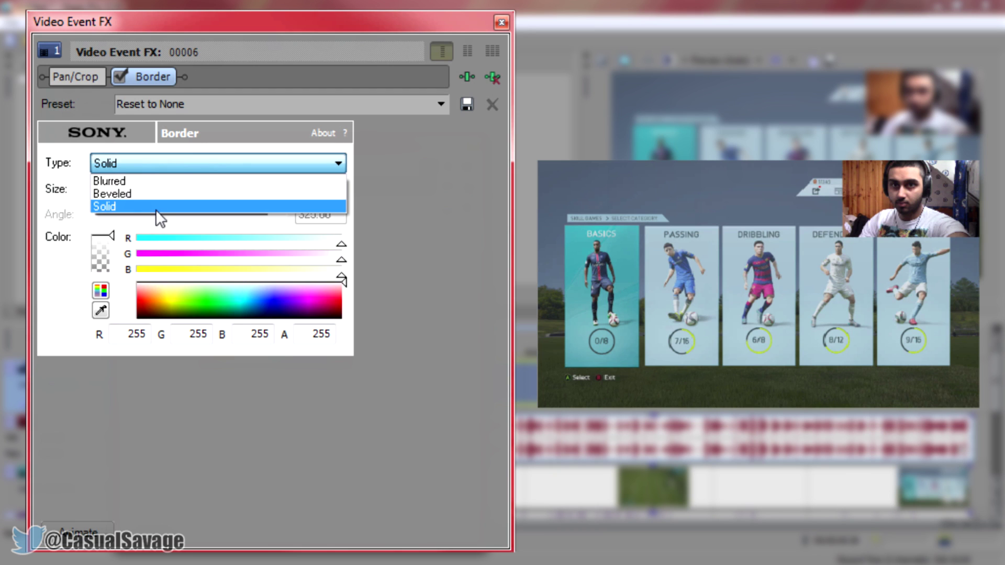
pyautogui.click(117, 183)
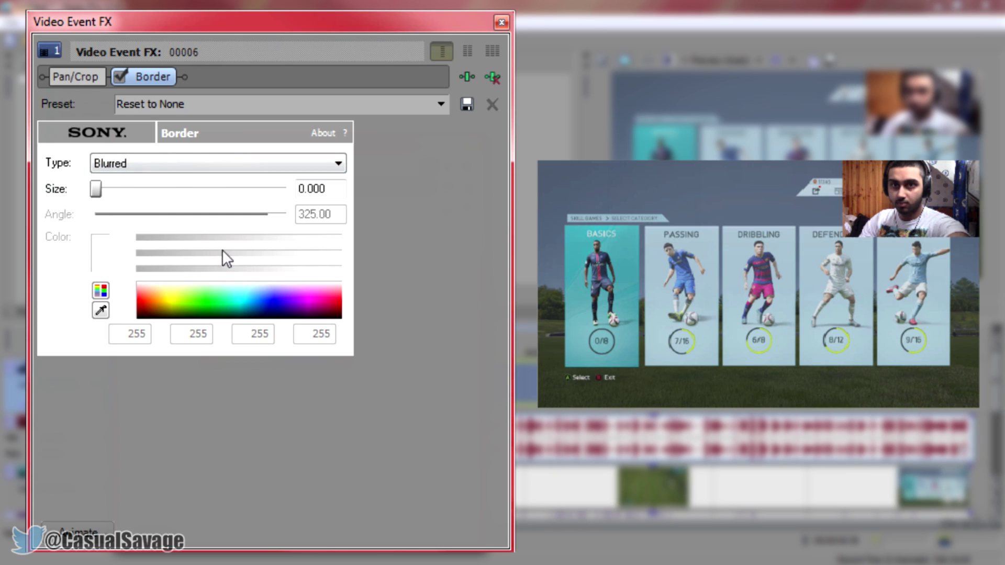
pyautogui.moveTo(95, 187); pyautogui.dragTo(103, 186)
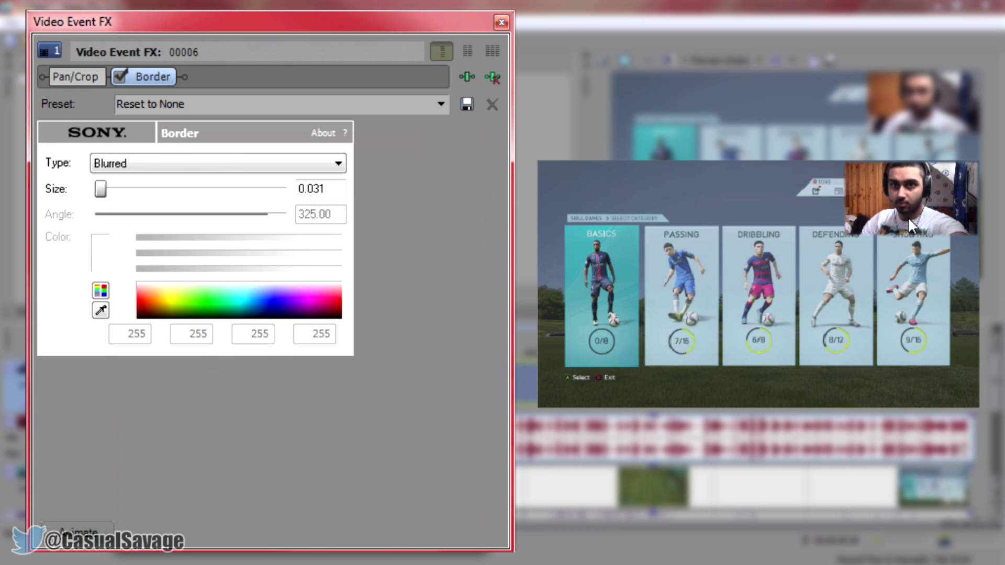
pyautogui.click(169, 165)
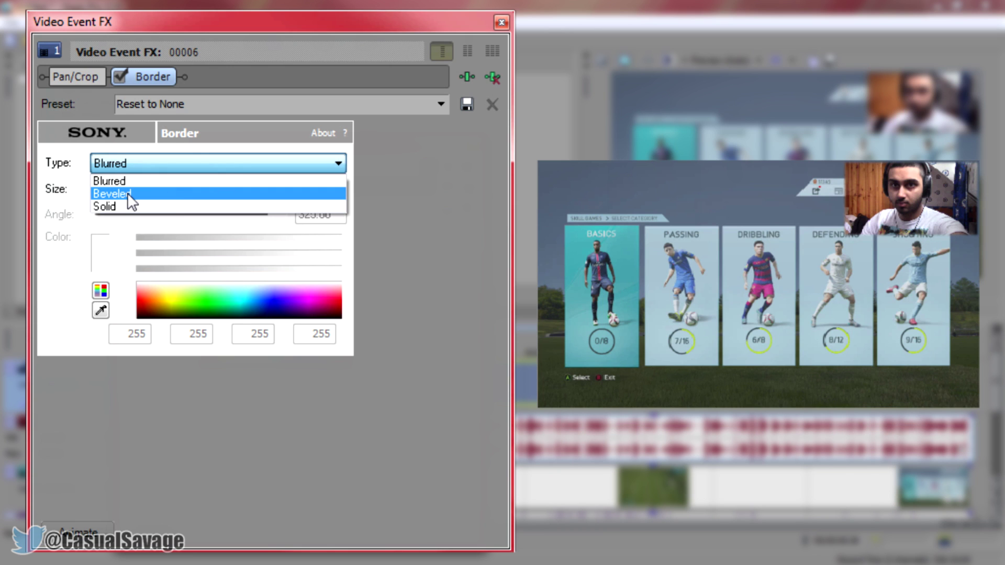
pyautogui.click(126, 197)
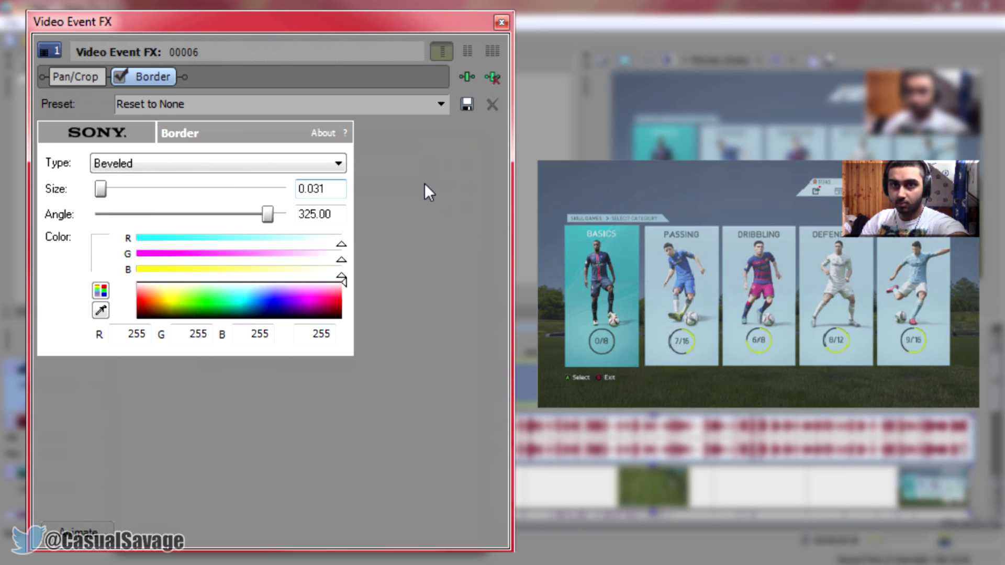
pyautogui.press('BackSpace')
pyautogui.press('BackSpace')
pyautogui.write('15')
# Change the facecam border from beveled cyan to a solid yellow colour
pyautogui.click(238, 302)
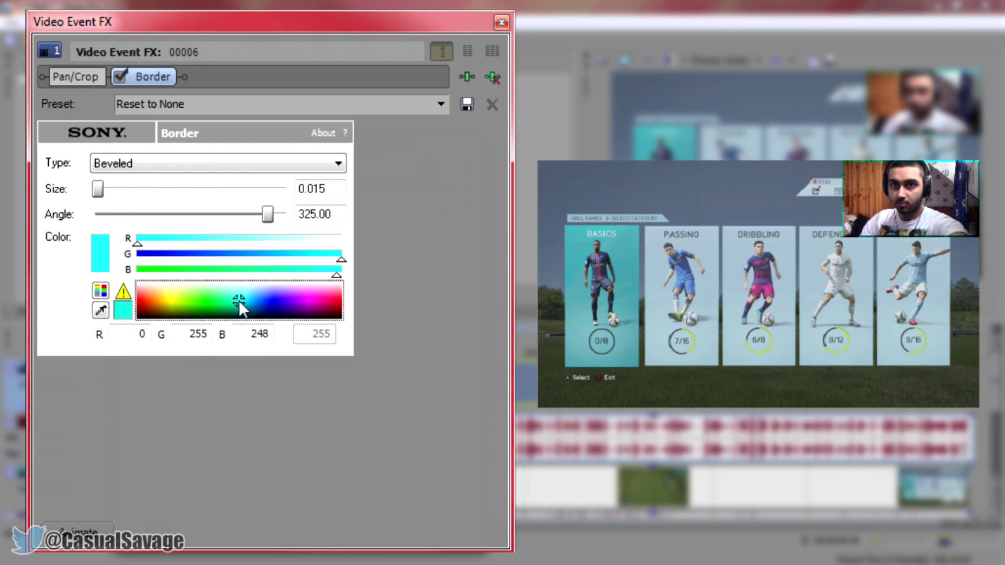
pyautogui.moveTo(239, 301)
pyautogui.mouseDown()
pyautogui.moveTo(146, 303)
pyautogui.moveTo(262, 294)
pyautogui.moveTo(240, 300)
pyautogui.mouseUp()
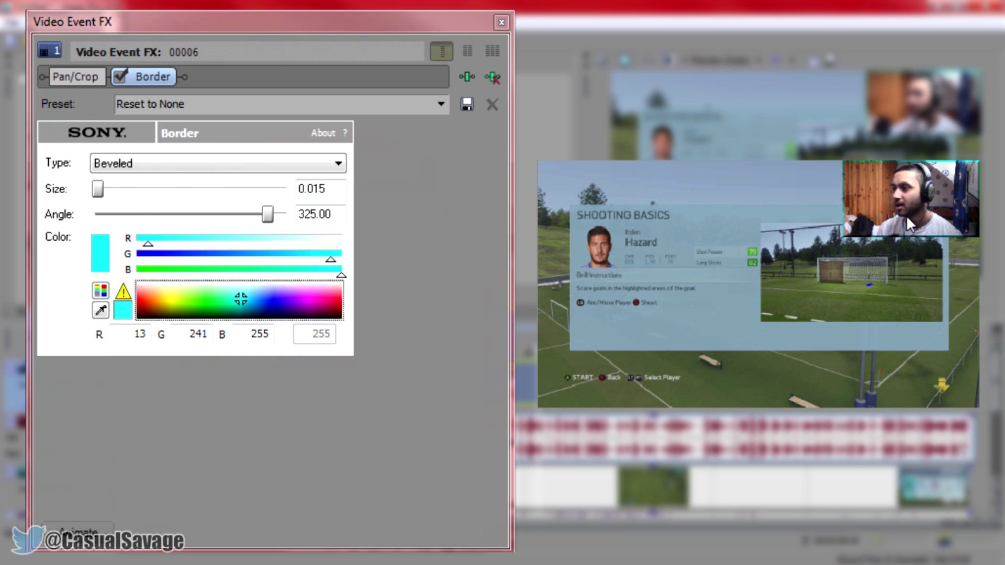
pyautogui.click(282, 162)
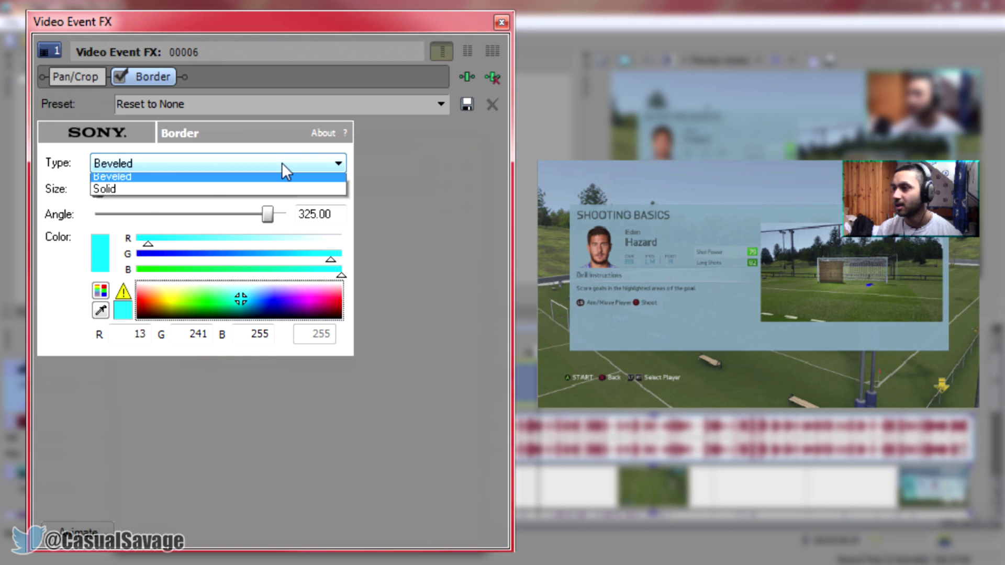
pyautogui.click(189, 207)
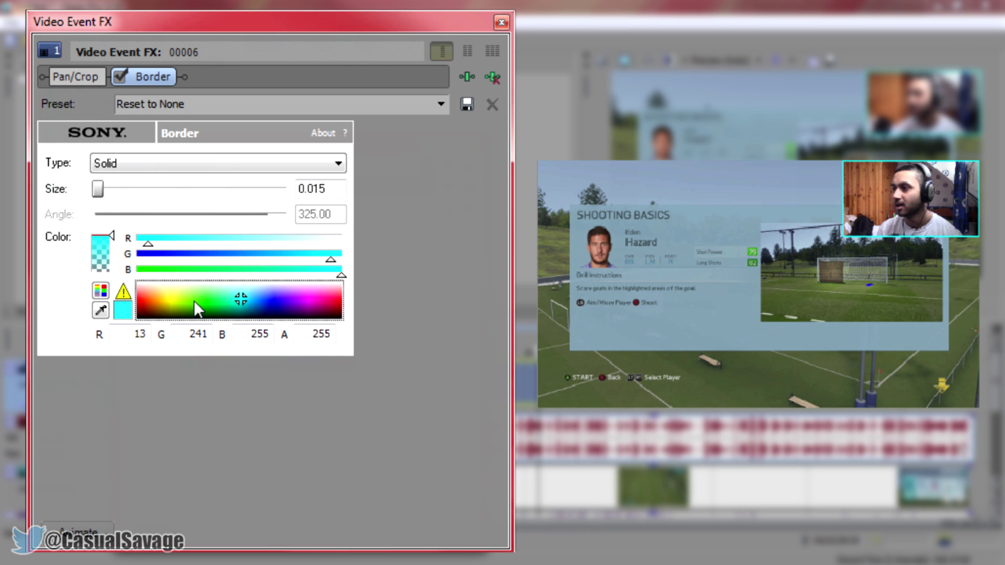
pyautogui.moveTo(203, 297); pyautogui.dragTo(187, 221)
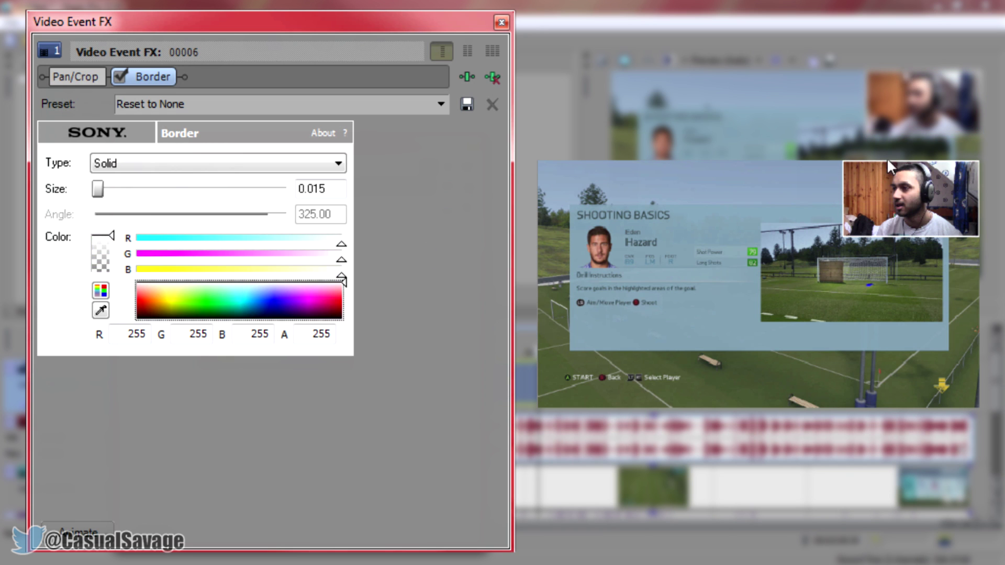
pyautogui.moveTo(192, 308)
pyautogui.mouseDown()
pyautogui.moveTo(254, 300)
pyautogui.moveTo(146, 298)
pyautogui.moveTo(171, 299)
pyautogui.mouseUp()
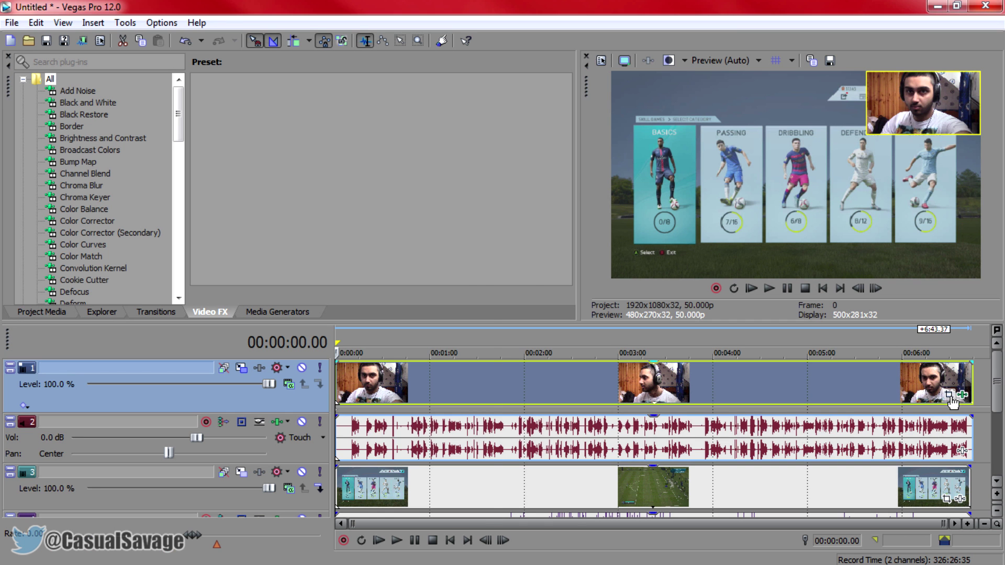
# Narrow the facecam's crop frame in Event Pan/Crop
pyautogui.click(949, 395)
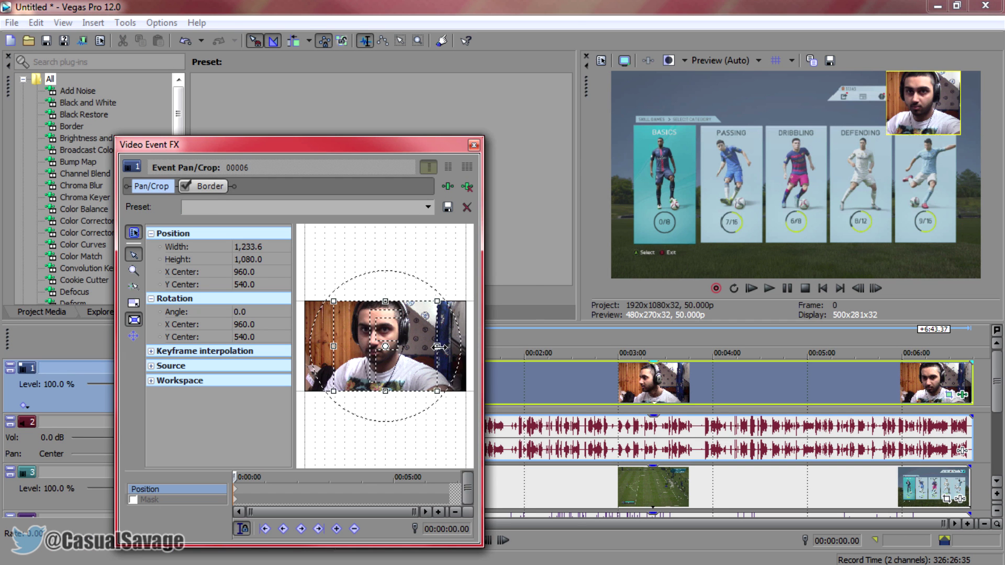
pyautogui.moveTo(450, 347); pyautogui.dragTo(442, 346)
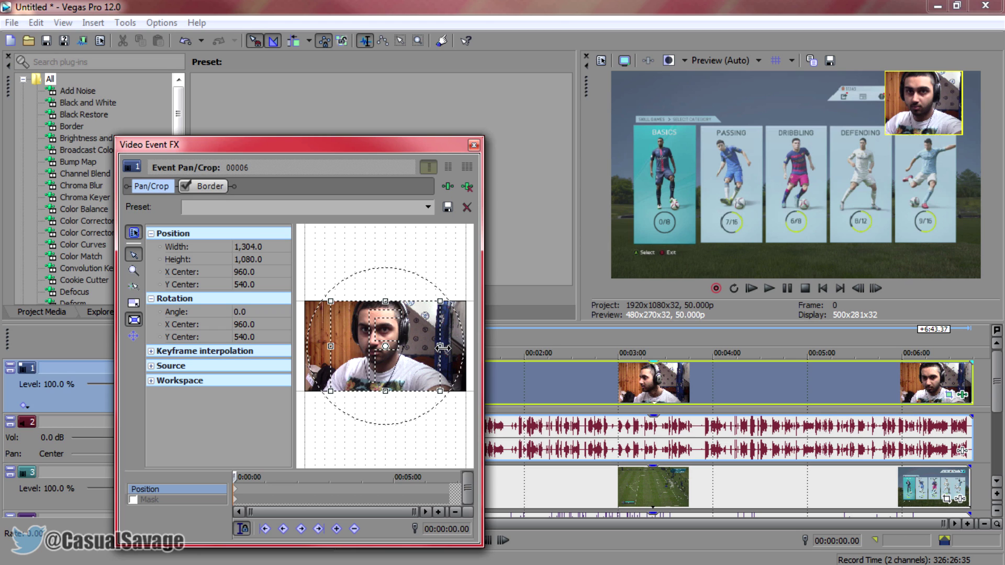
pyautogui.click(473, 146)
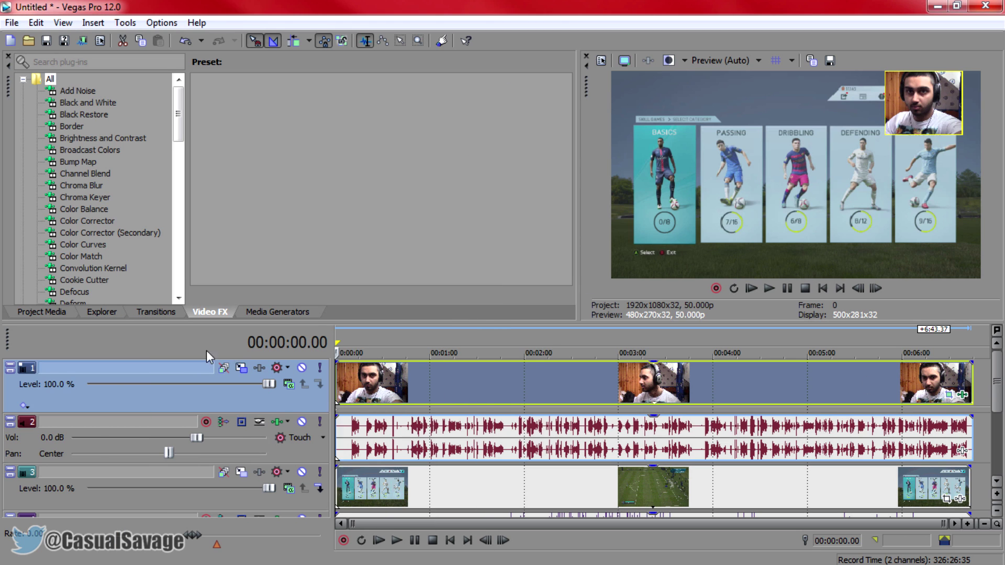
# Move the facecam higher into the top-right corner, about 699×315, in Track Motion
pyautogui.click(242, 369)
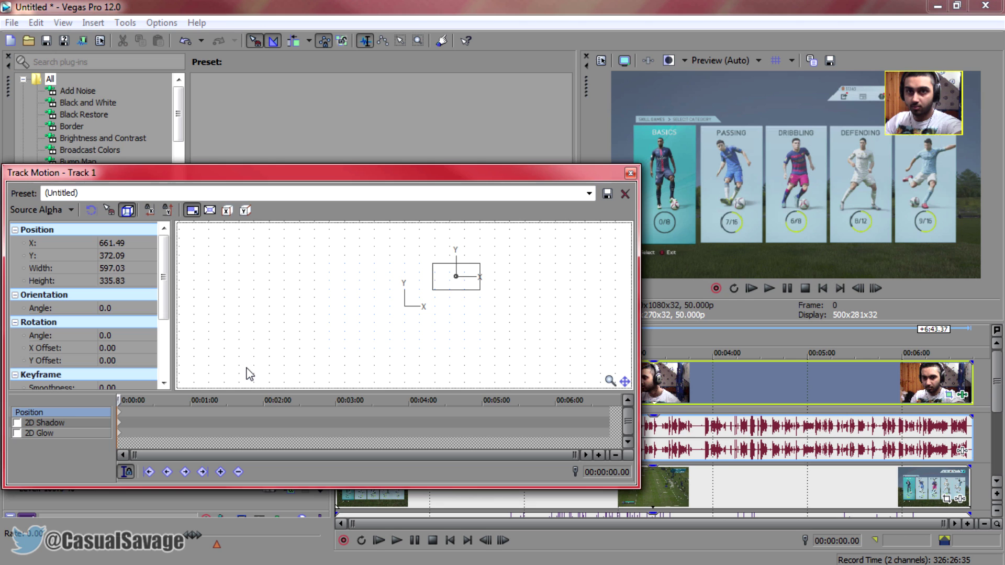
pyautogui.moveTo(437, 302); pyautogui.dragTo(465, 296)
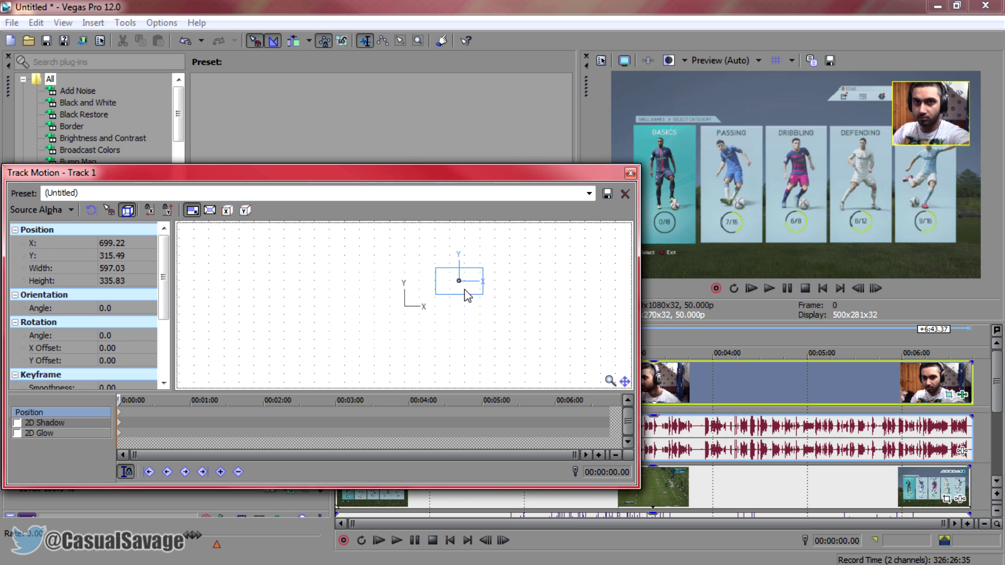
pyautogui.click(47, 193)
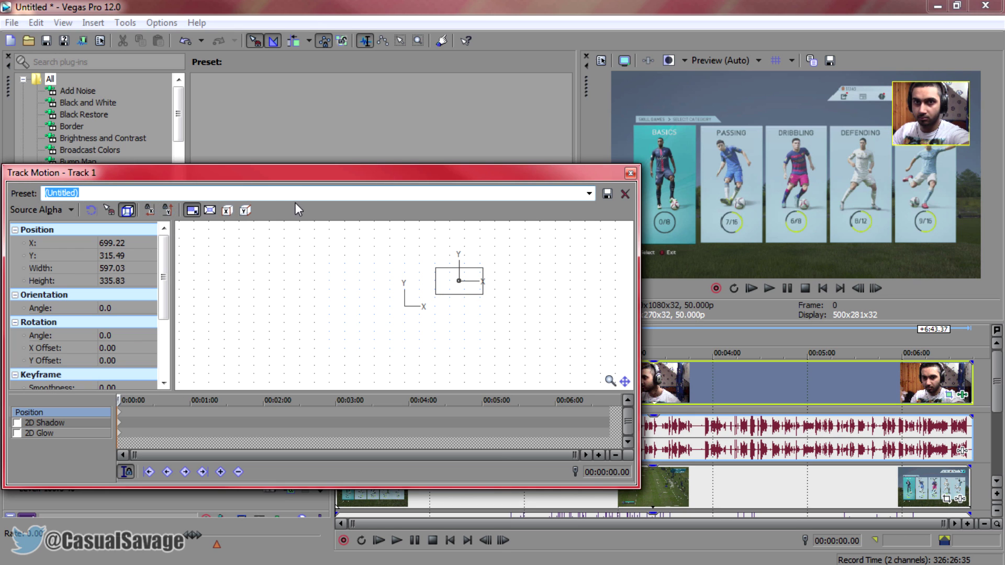
pyautogui.click(630, 172)
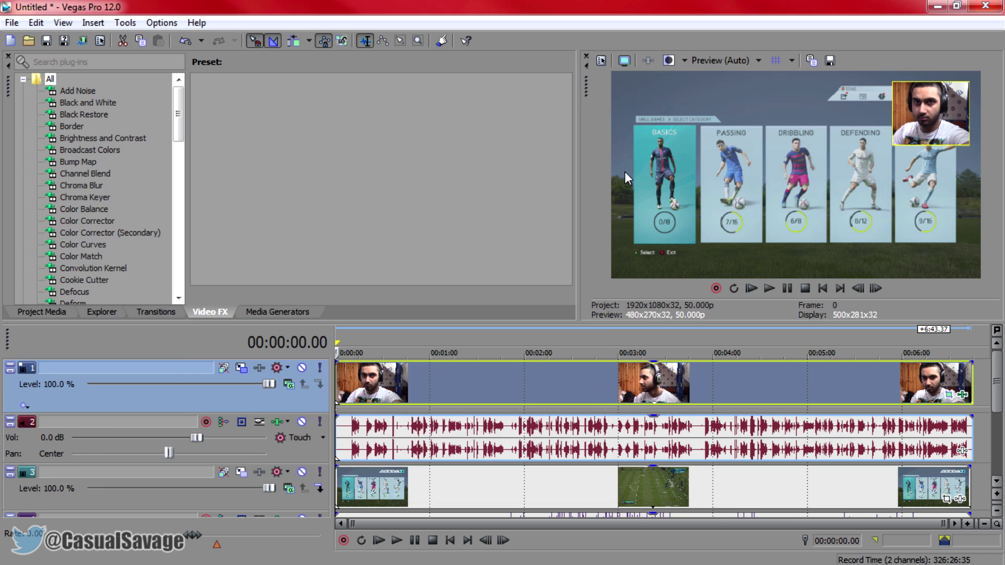
# Try pale yellow, Beveled and green border settings, finishing on the Blurred type
pyautogui.click(963, 397)
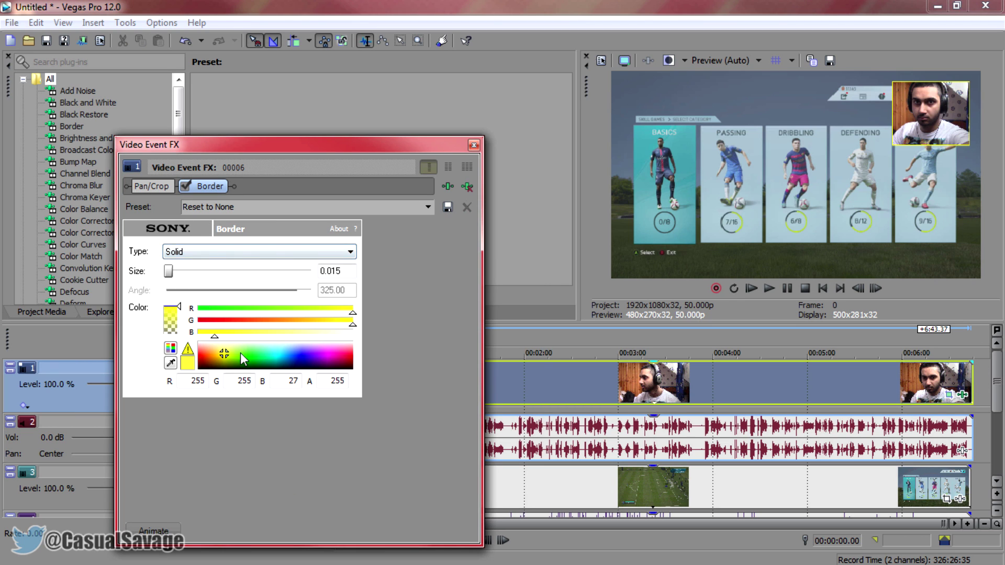
pyautogui.moveTo(240, 359); pyautogui.dragTo(222, 348)
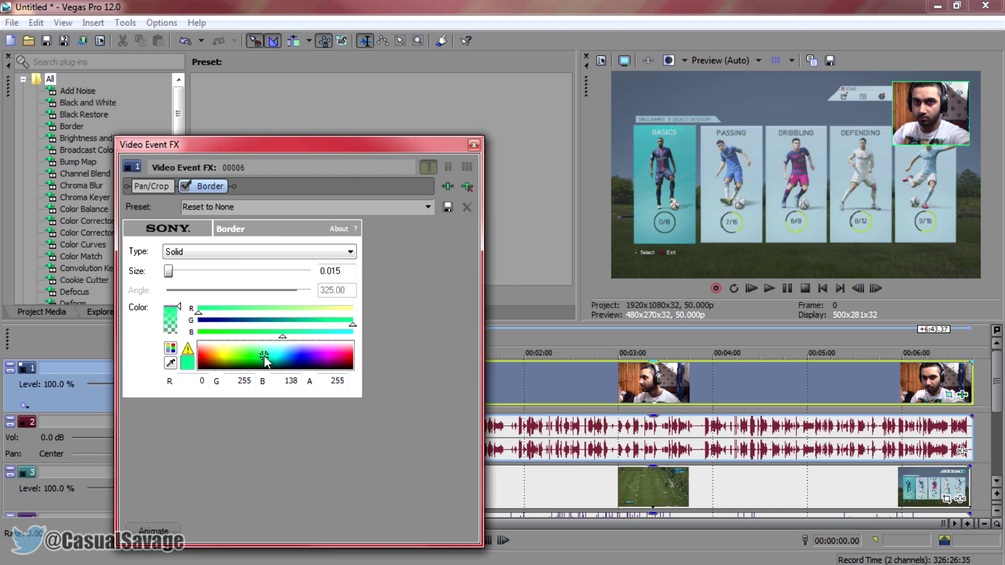
pyautogui.click(259, 251)
pyautogui.click(242, 275)
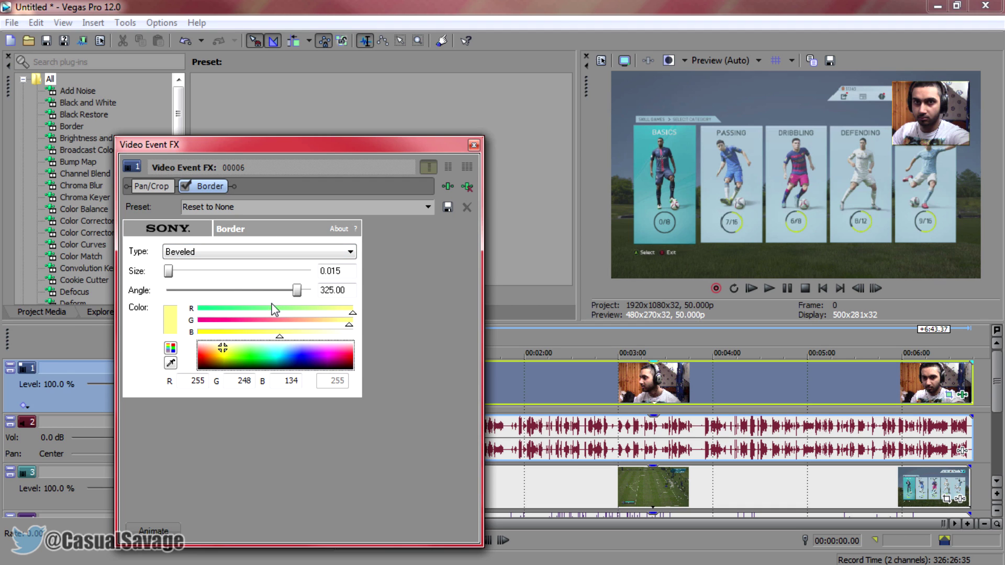
pyautogui.moveTo(240, 350); pyautogui.dragTo(252, 355)
pyautogui.click(252, 252)
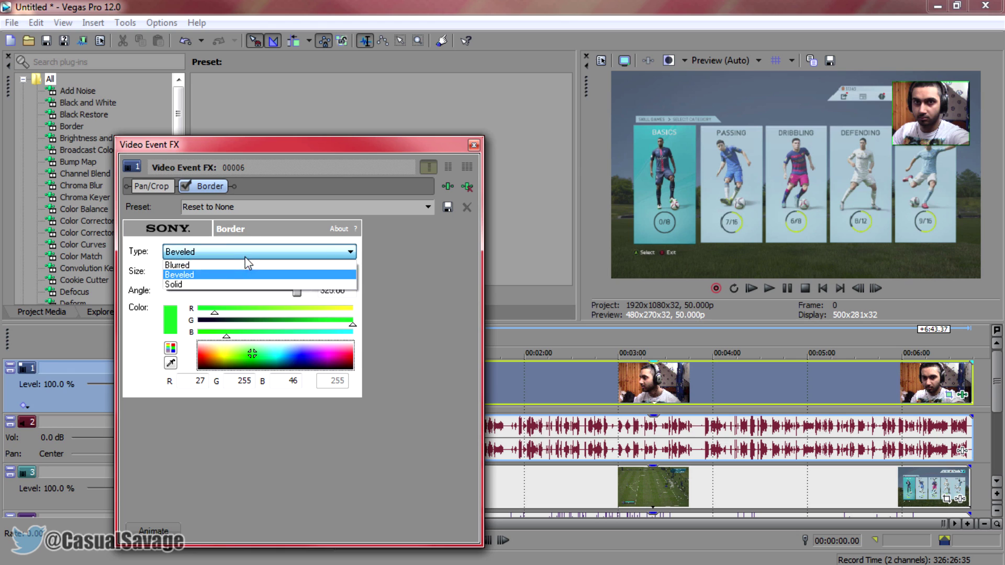
pyautogui.click(235, 285)
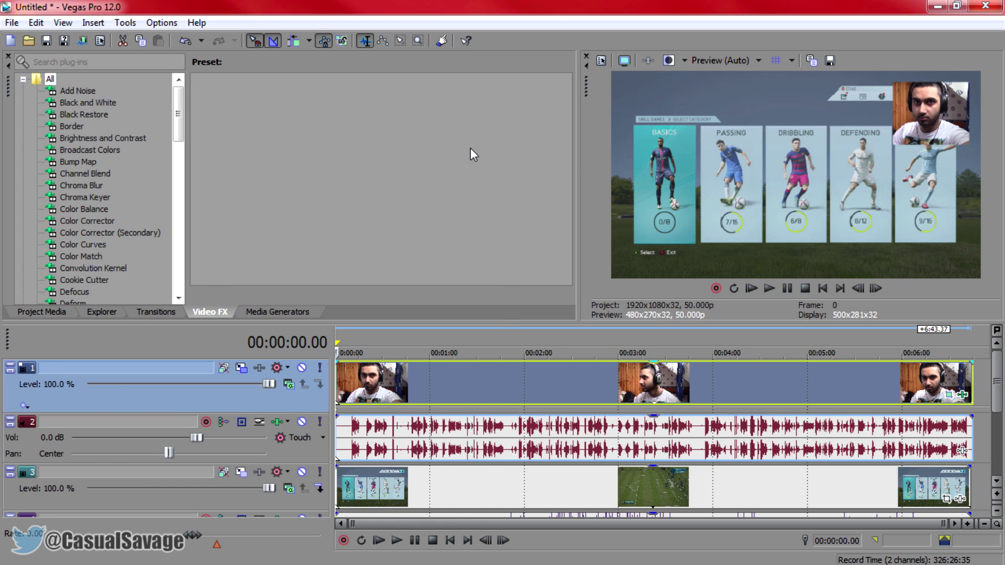